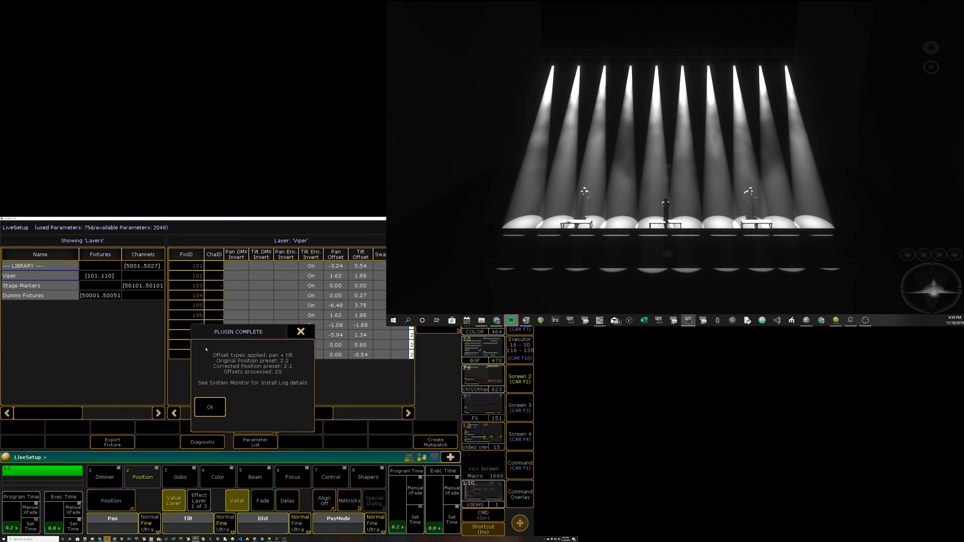
Dismiss the plugin completion message and check the Viper layer's Pan Offset values in the live patch, leaving setup when done
{"action": "left_click", "coordinate": [222, 405]}
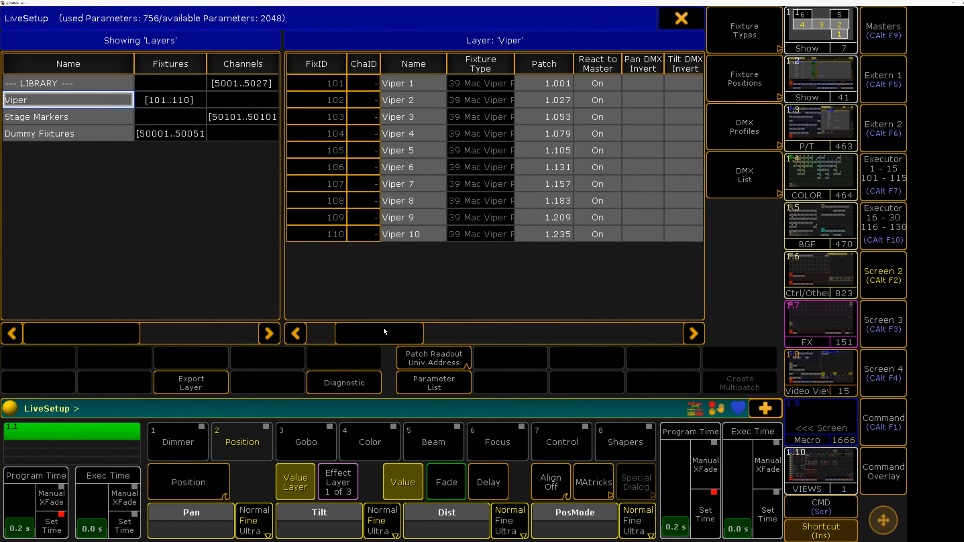
{"action": "left_click_drag", "start_coordinate": [384, 332], "coordinate": [518, 330]}
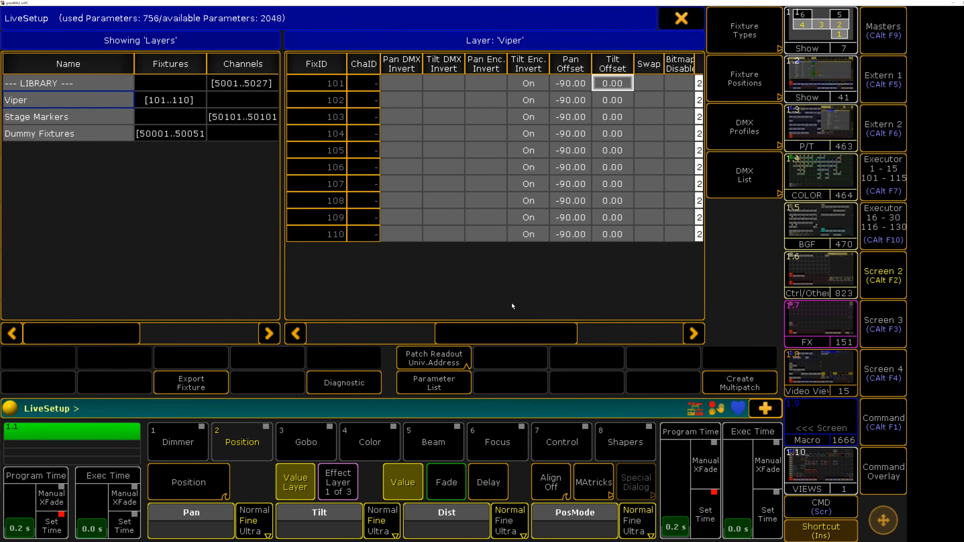
{"action": "left_click_drag", "start_coordinate": [577, 85], "coordinate": [578, 239]}
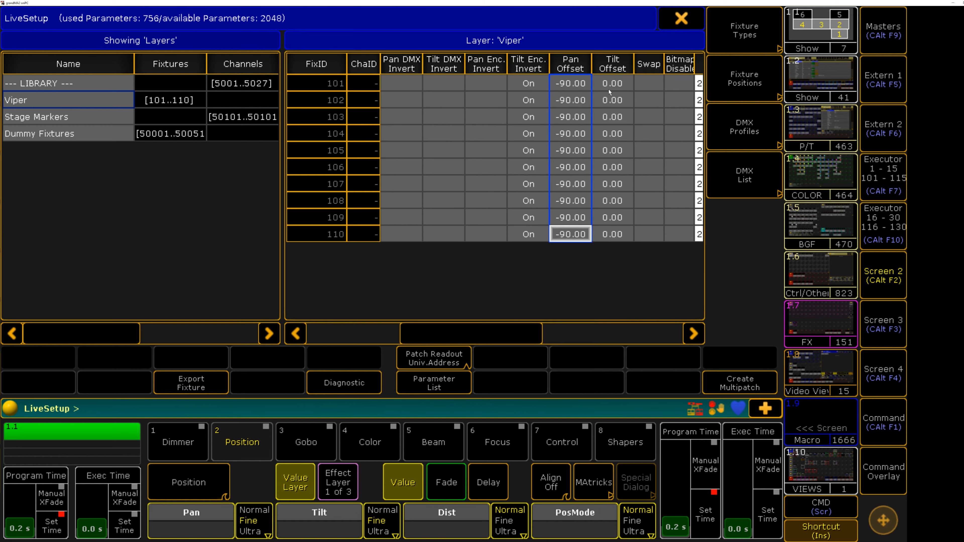
{"action": "left_click", "coordinate": [682, 18]}
{"action": "left_click", "coordinate": [756, 18]}
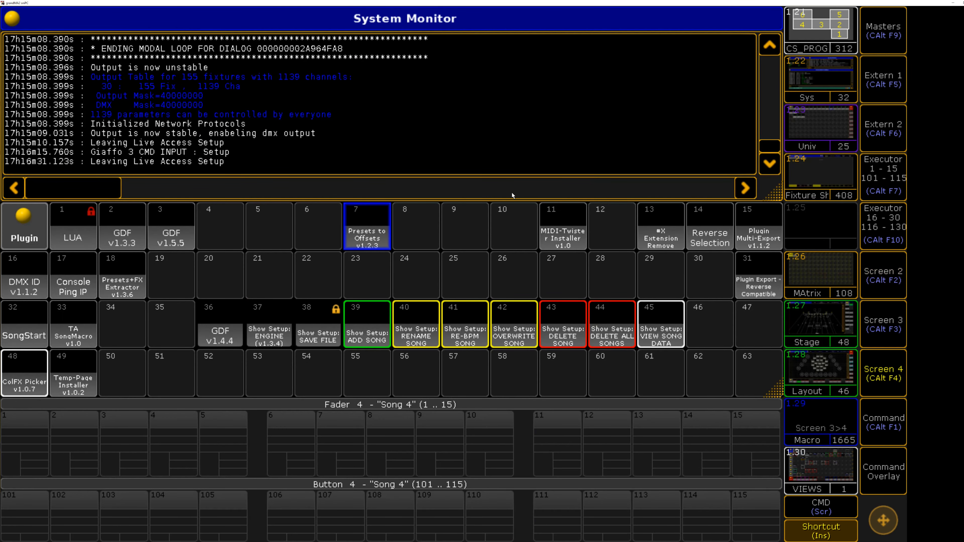
Open the Presets to Offsets plugin for editing and examine its OFFSET_PAN and OFFSET_TILT user config settings
{"action": "left_click", "coordinate": [370, 233]}
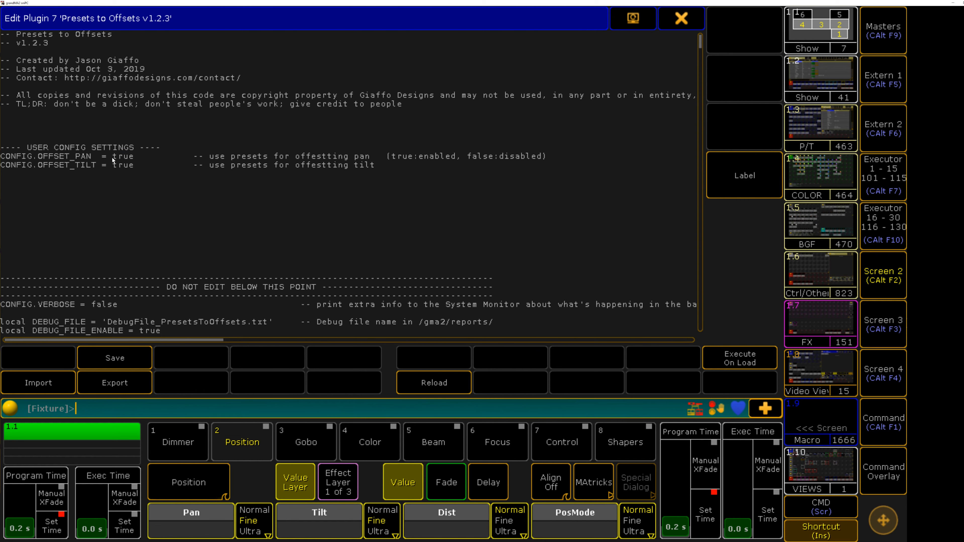
{"action": "double_click", "coordinate": [122, 156]}
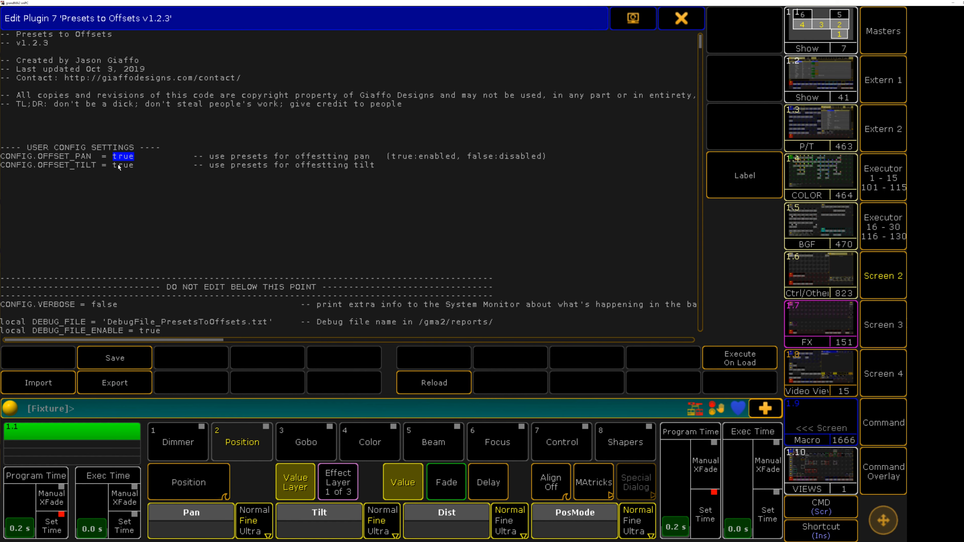
{"action": "left_click_drag", "start_coordinate": [113, 167], "coordinate": [135, 168]}
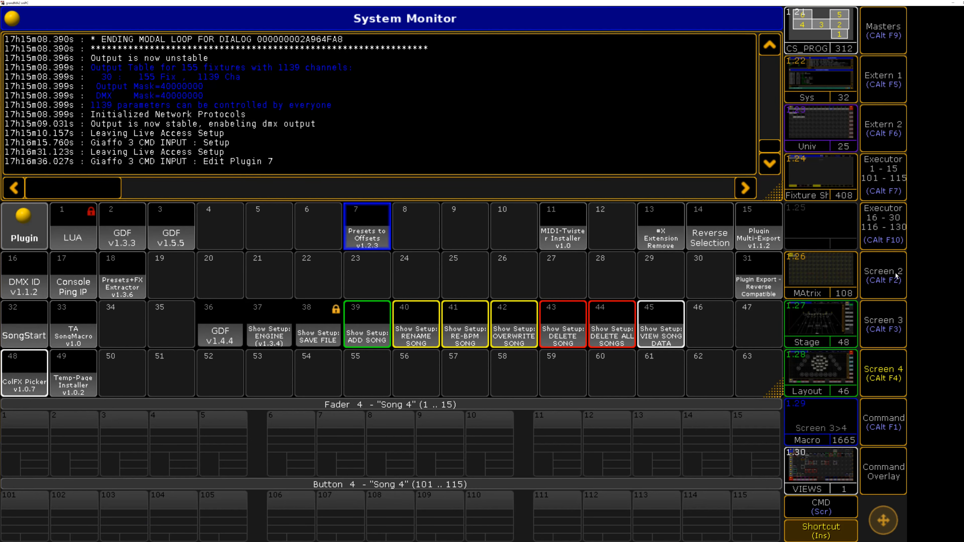
Select the Vipers and alternate between the Straight and Corrected Straight position presets, ending on Corrected Straight
{"action": "left_click", "coordinate": [885, 275]}
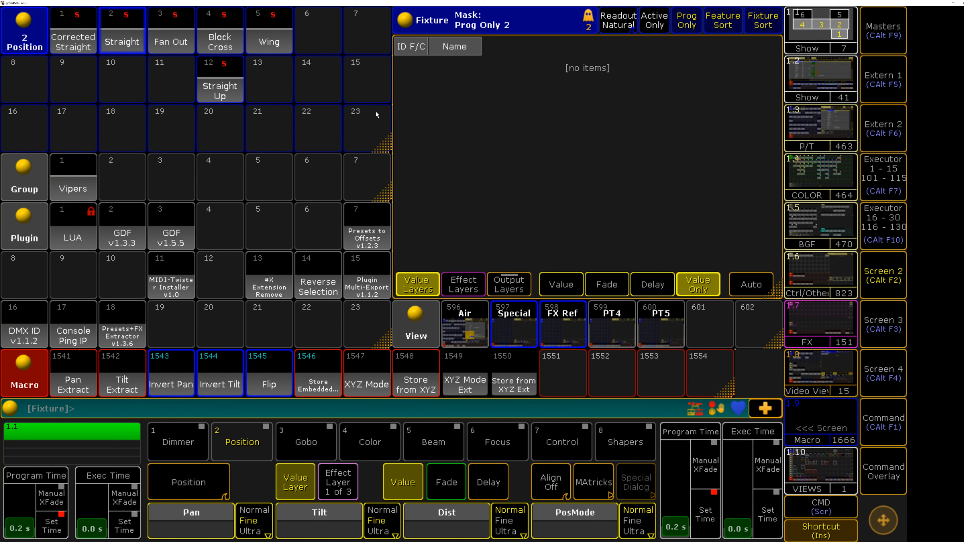
{"action": "left_click", "coordinate": [129, 41]}
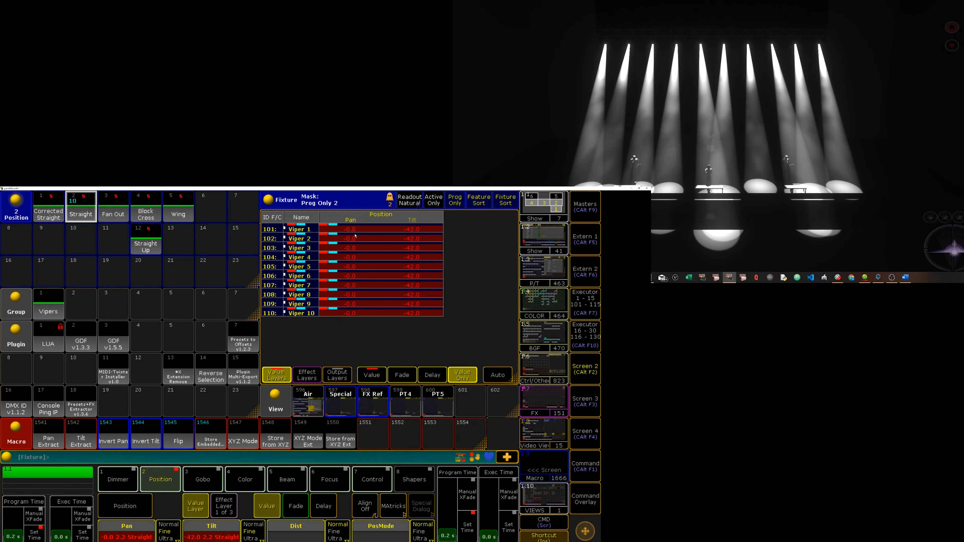
{"action": "left_click", "coordinate": [58, 217]}
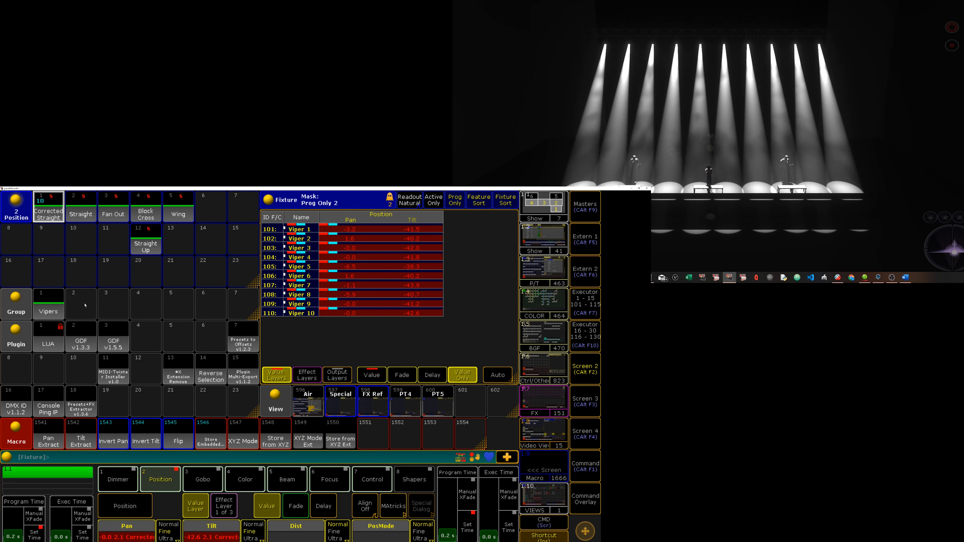
{"action": "left_click", "coordinate": [84, 209]}
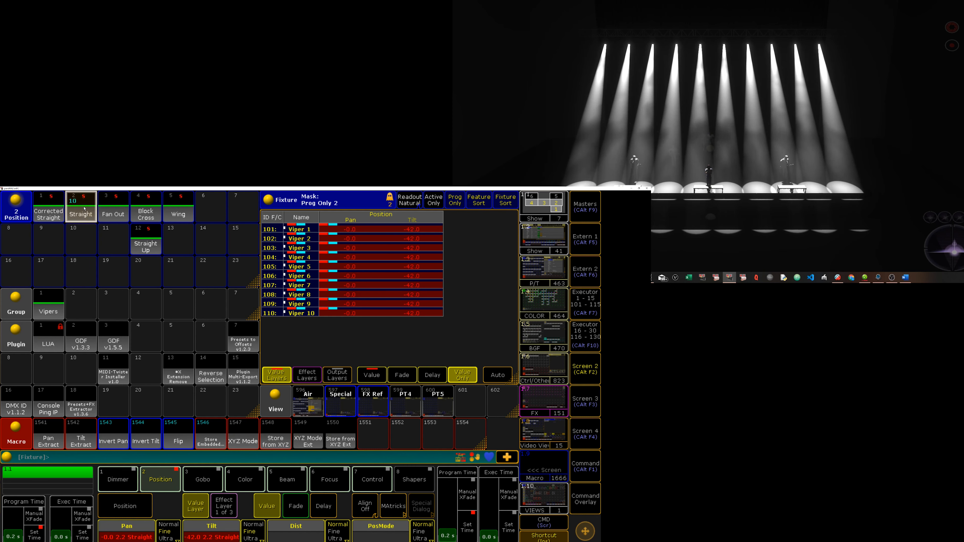
{"action": "left_click", "coordinate": [53, 207]}
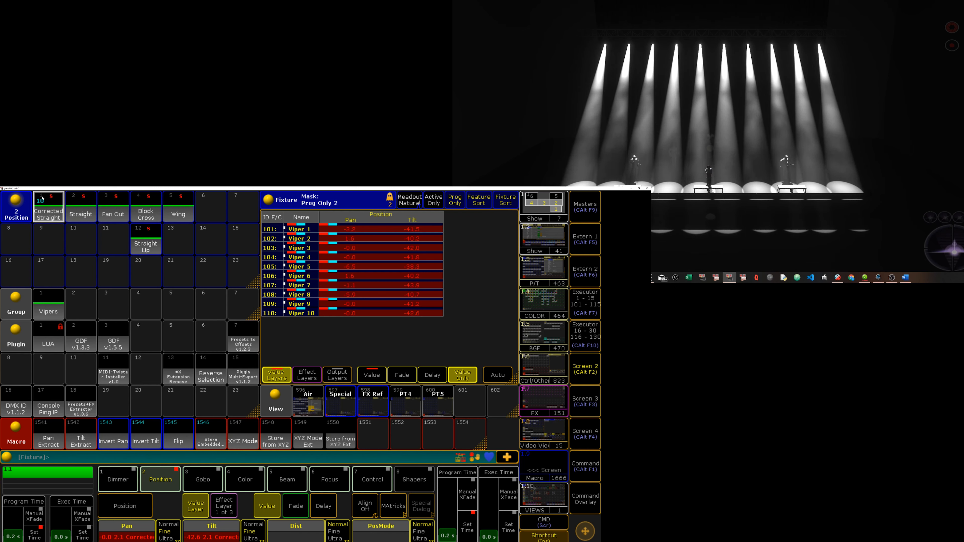
Run the Presets to Offsets plugin with original preset number 2 and corrected preset number 1
{"action": "left_click", "coordinate": [581, 433]}
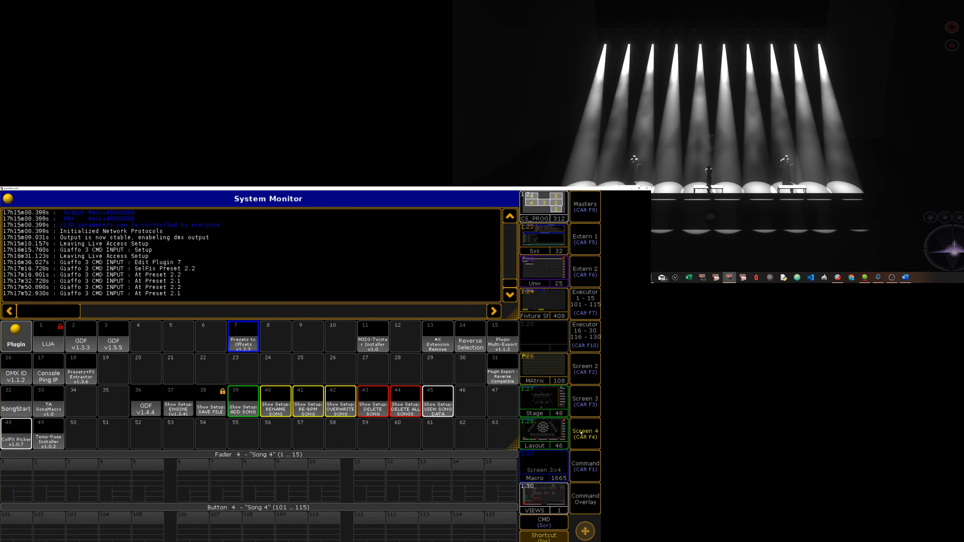
{"action": "left_click", "coordinate": [258, 339]}
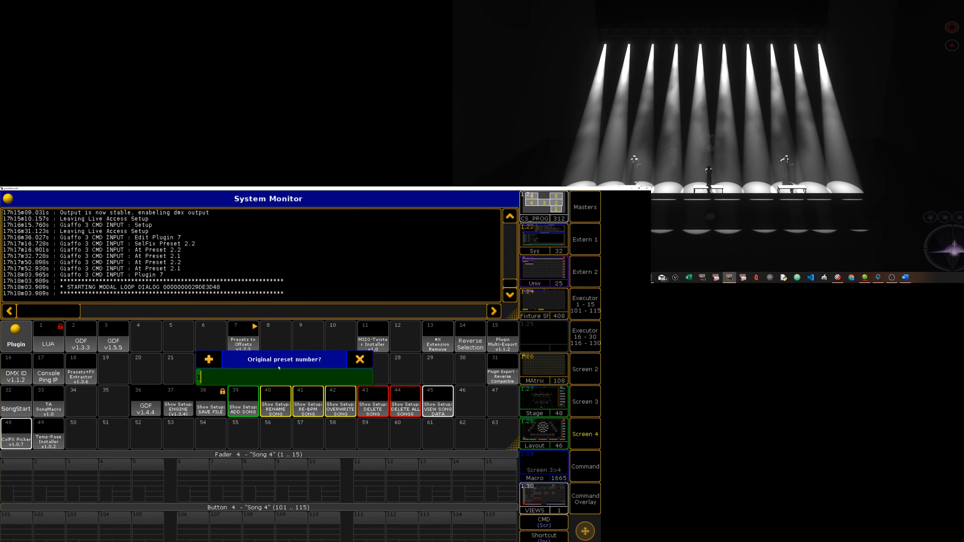
{"action": "type", "text": "2"}
{"action": "key", "text": "Return"}
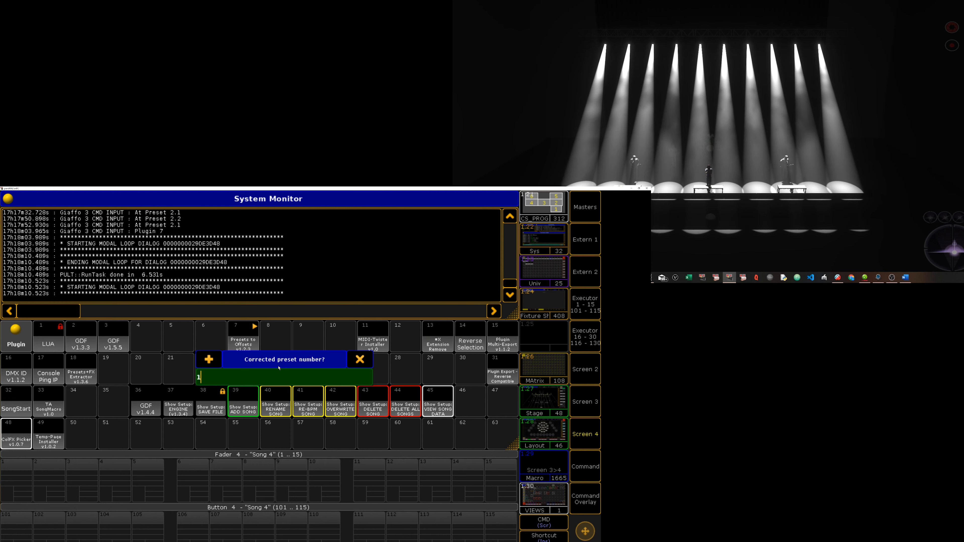
{"action": "key", "text": "Return"}
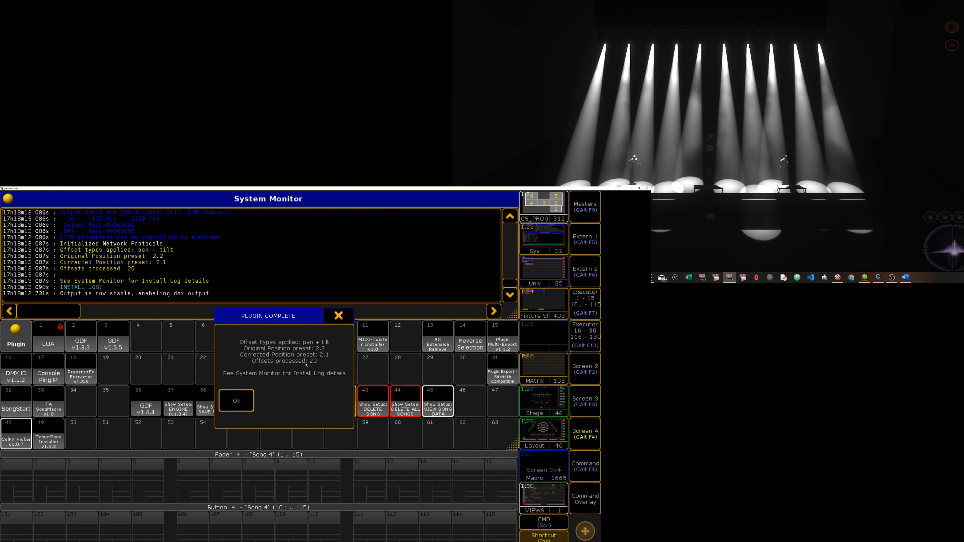
{"action": "left_click", "coordinate": [243, 403]}
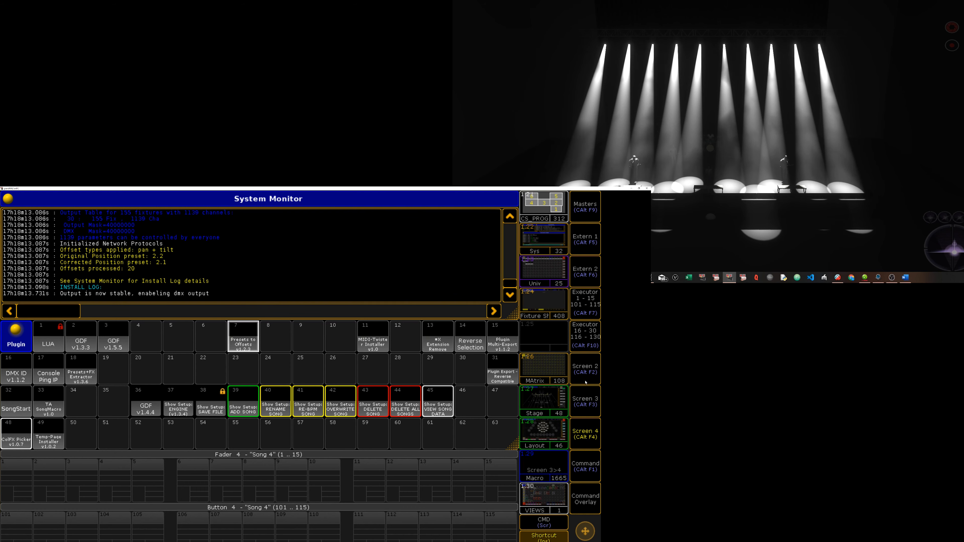
Apply the Straight position preset to the selected Vipers
{"action": "left_click", "coordinate": [586, 370]}
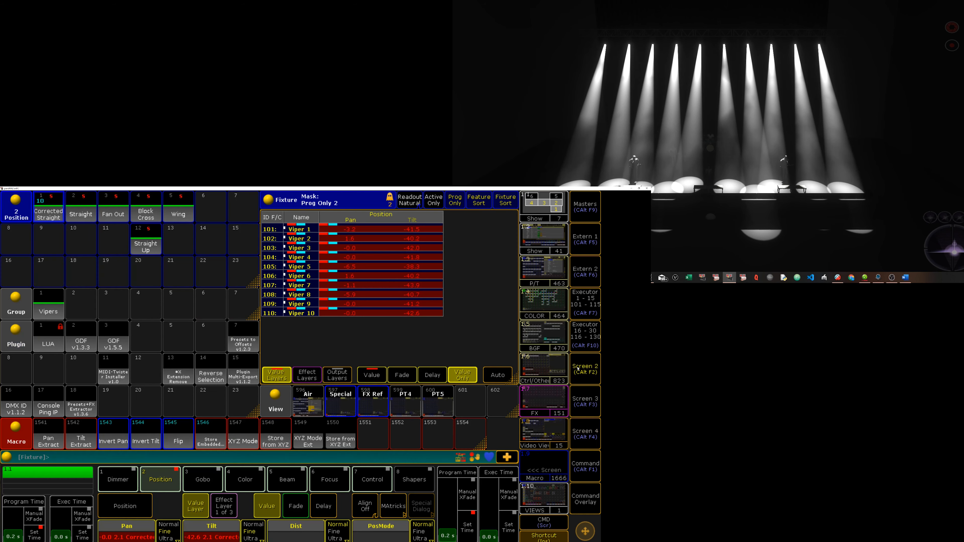
{"action": "left_click", "coordinate": [80, 207]}
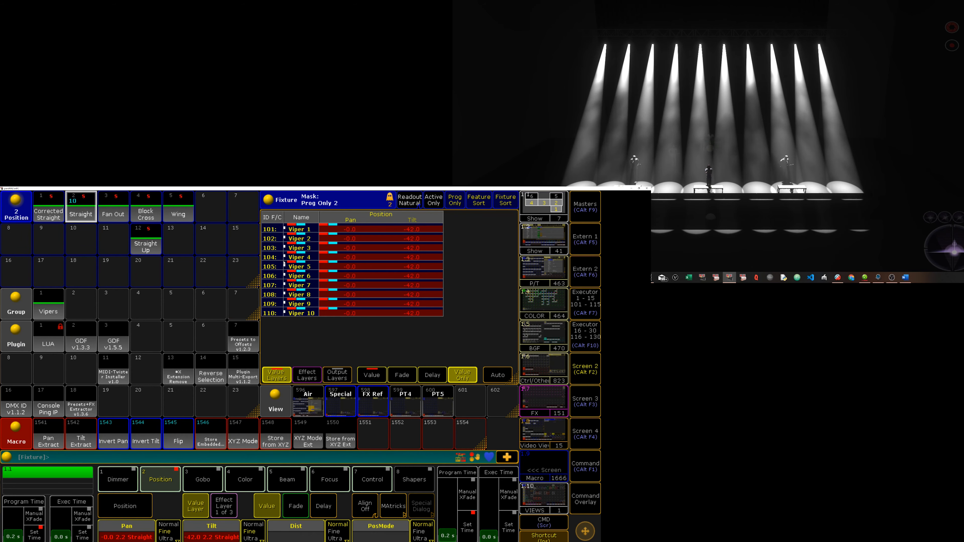
Review the Pan Offset and Tilt Offset columns of all Vipers in the live patch, and close setup
{"action": "key", "text": "shift+s"}
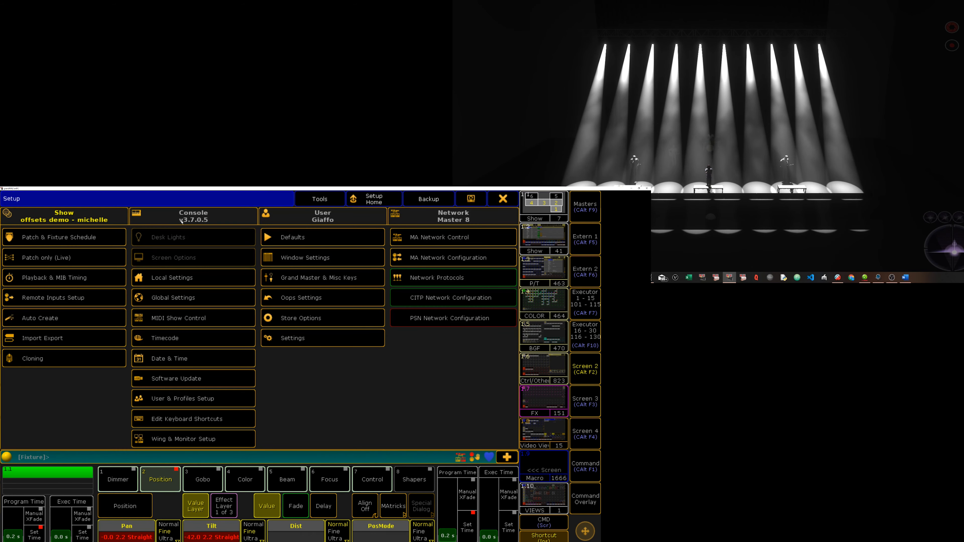
{"action": "left_click", "coordinate": [67, 258]}
{"action": "left_click", "coordinate": [39, 253]}
{"action": "scroll", "coordinate": [329, 278], "scroll_direction": "right", "scroll_amount": 5}
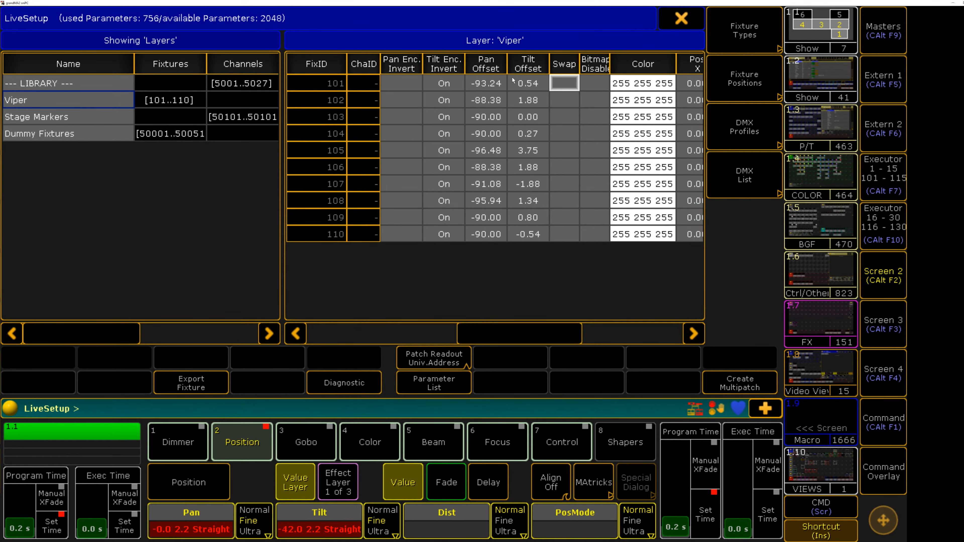
{"action": "left_click_drag", "start_coordinate": [492, 84], "coordinate": [487, 239]}
{"action": "left_click_drag", "start_coordinate": [532, 84], "coordinate": [531, 233]}
{"action": "left_click", "coordinate": [683, 20]}
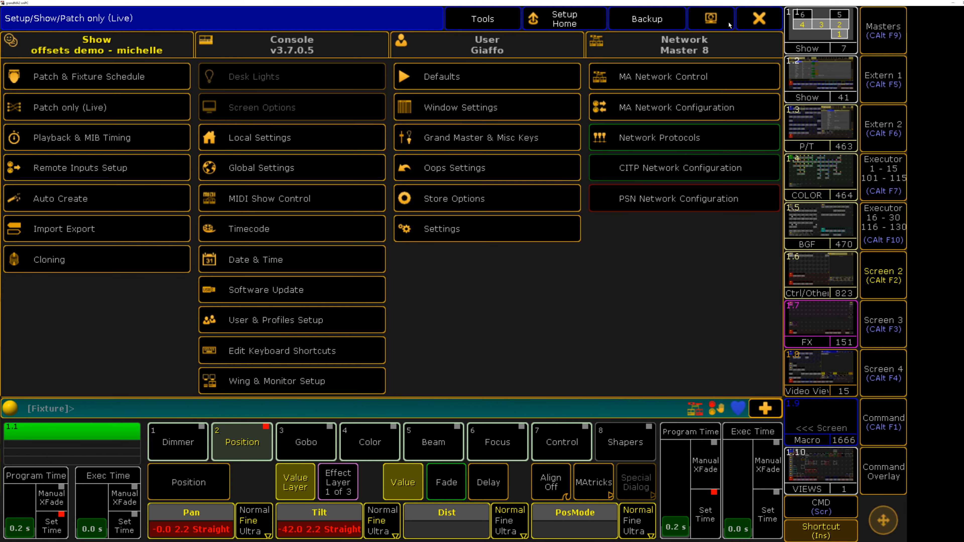
{"action": "left_click", "coordinate": [758, 22]}
Review the plugin's pan and tilt offset assignments in the command line feedback history, and close it
{"action": "left_click", "coordinate": [11, 409]}
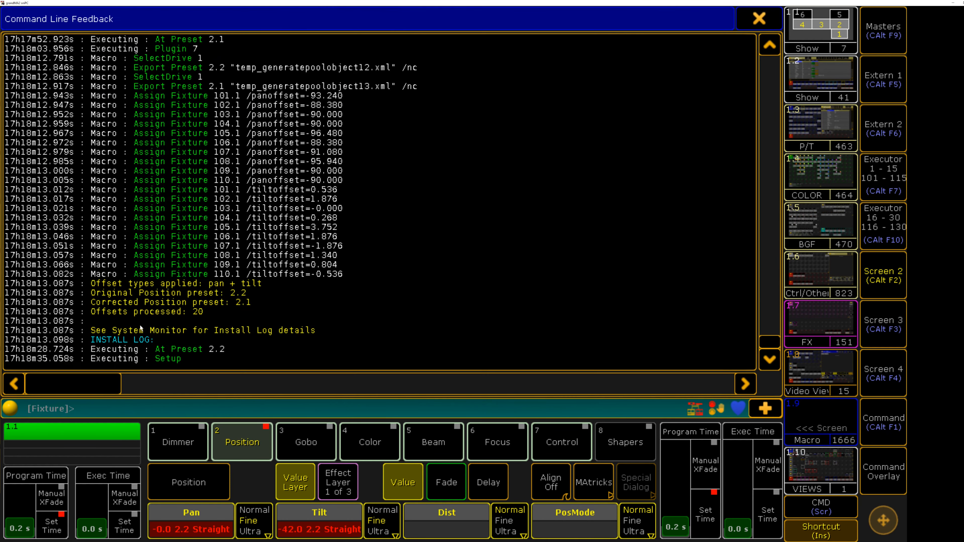
{"action": "scroll", "coordinate": [232, 208], "scroll_direction": "up", "scroll_amount": 3}
{"action": "scroll", "coordinate": [232, 208], "scroll_direction": "up", "scroll_amount": 3}
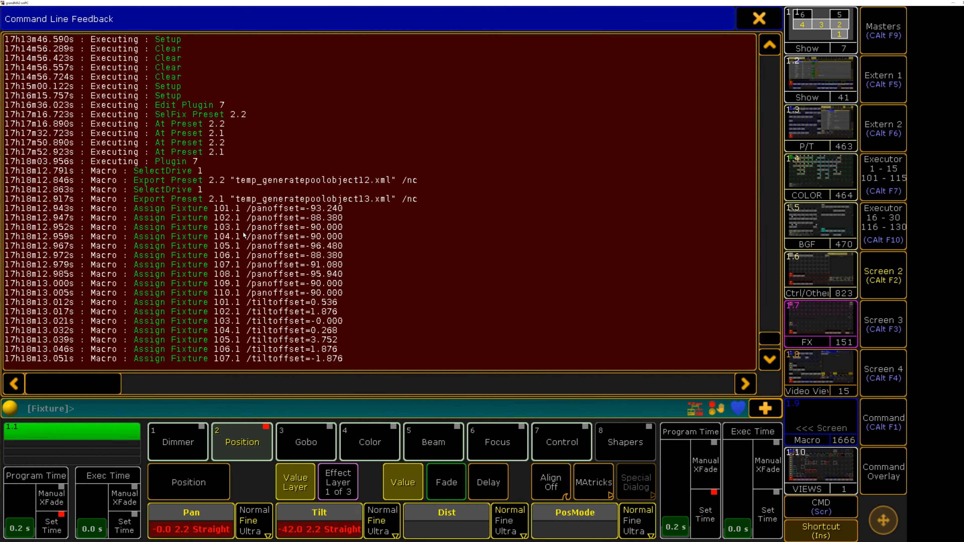
{"action": "scroll", "coordinate": [243, 232], "scroll_direction": "down", "scroll_amount": 5}
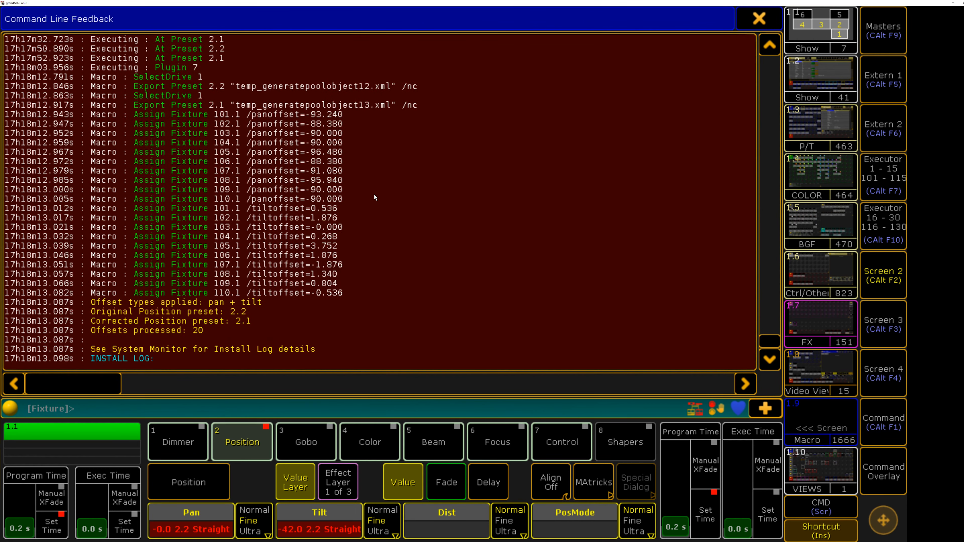
{"action": "left_click", "coordinate": [765, 26]}
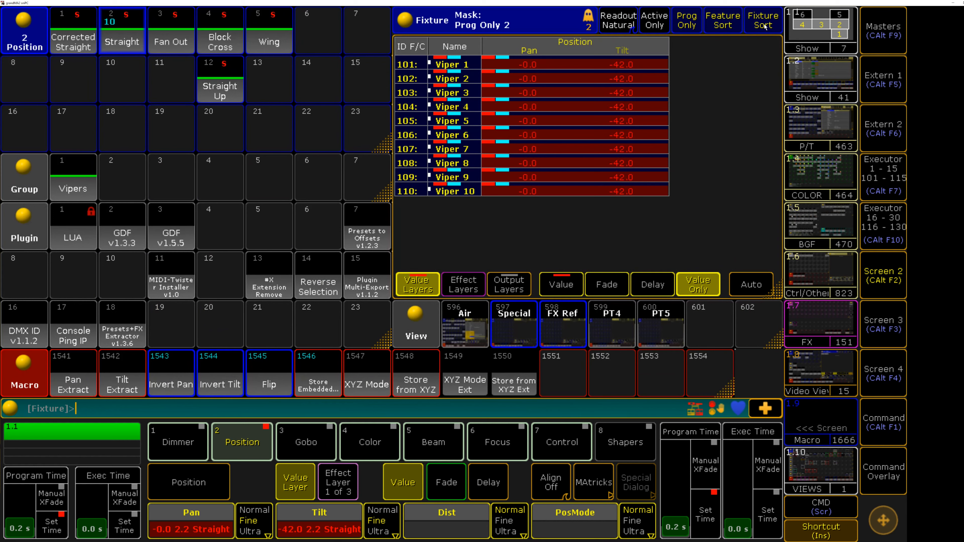